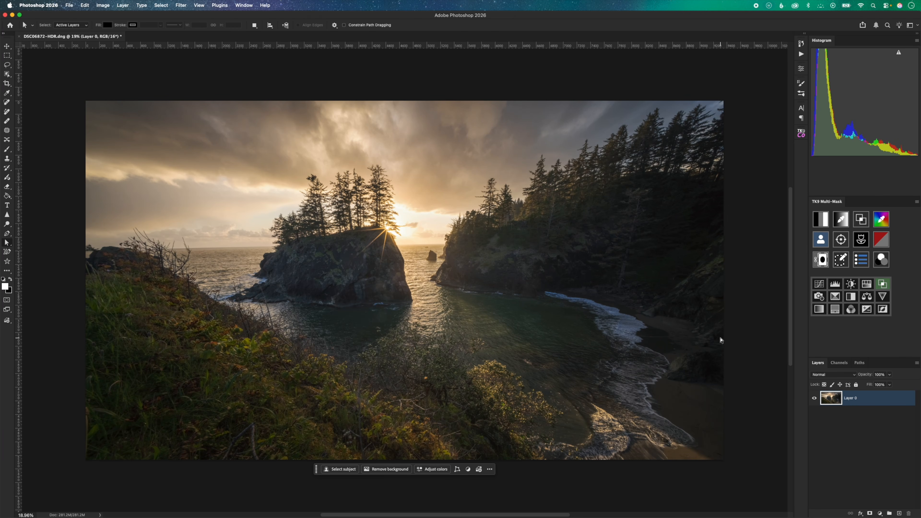
# Duplicate Layer 0 and keep the copy selected.
pyautogui.press('super+j')
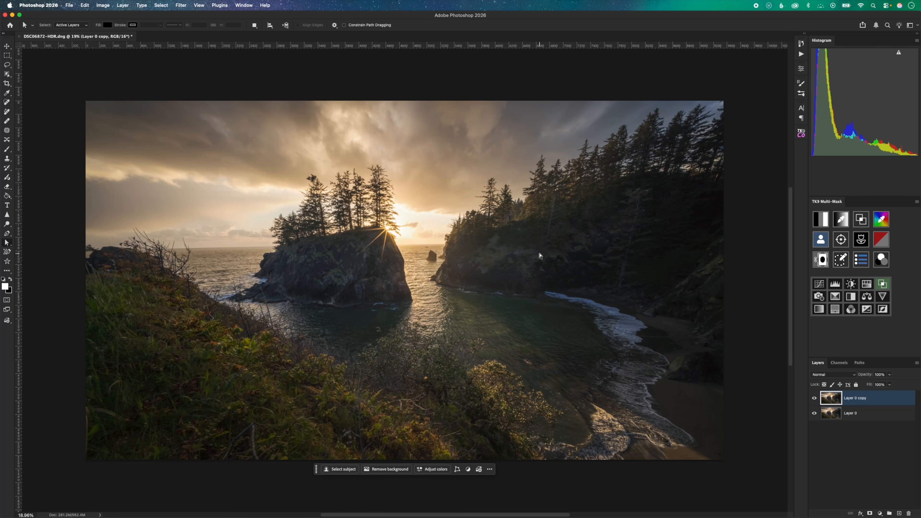
pyautogui.click(877, 420)
pyautogui.click(867, 398)
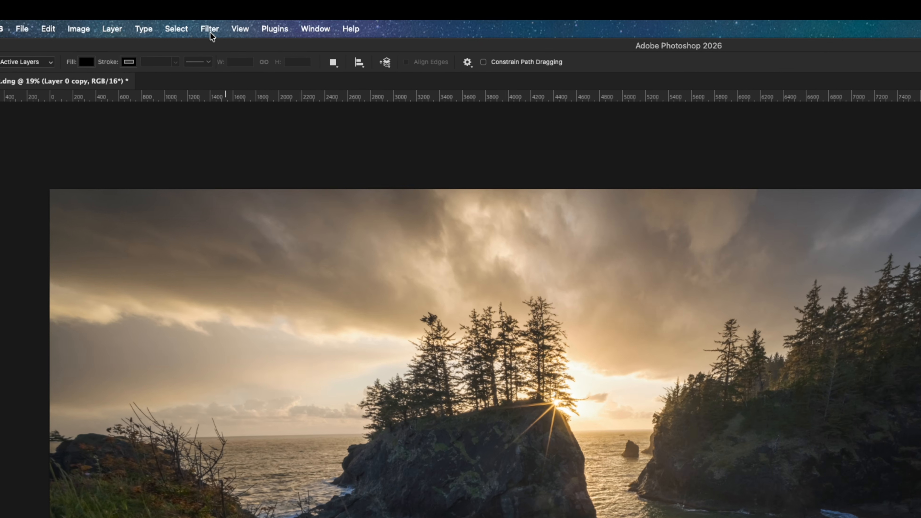
# Try a Gaussian Blur with a 60-pixel radius on the duplicate layer.
pyautogui.click(210, 31)
pyautogui.moveTo(266, 208)
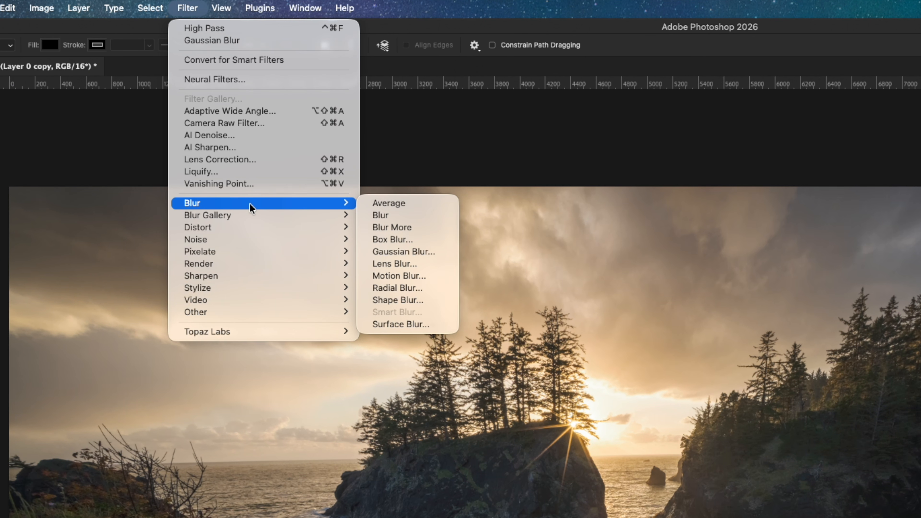
pyautogui.click(450, 251)
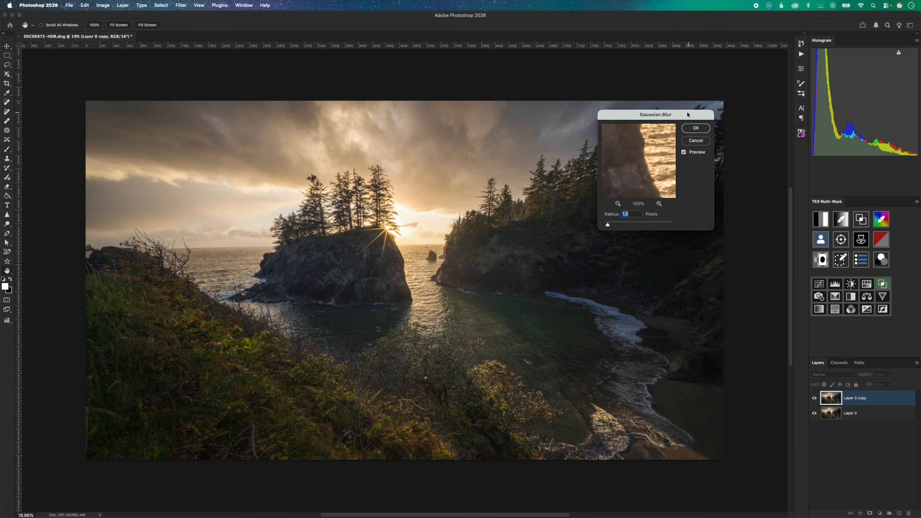
pyautogui.moveTo(700, 118); pyautogui.dragTo(579, 134)
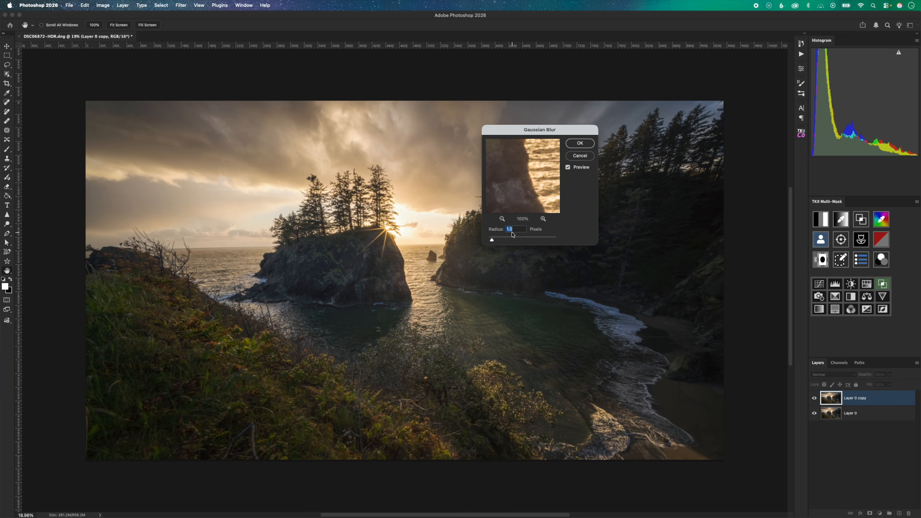
pyautogui.write('60')
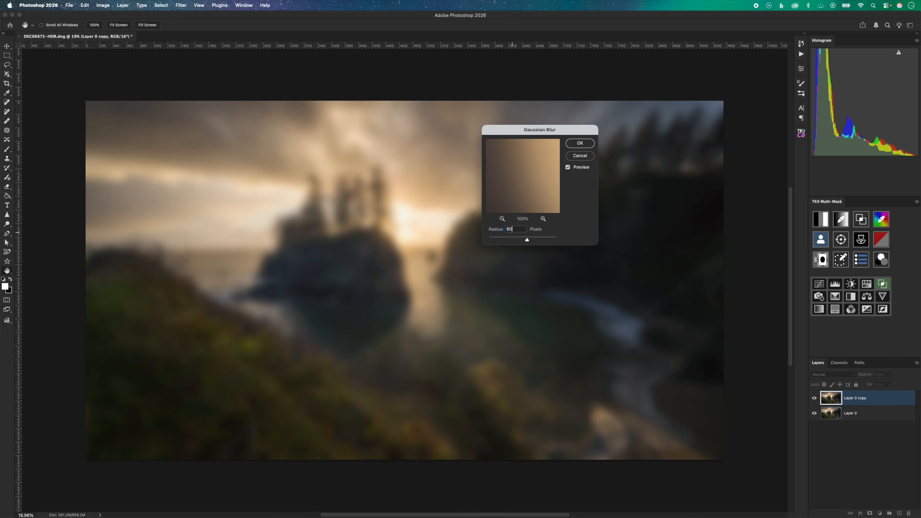
pyautogui.click(579, 145)
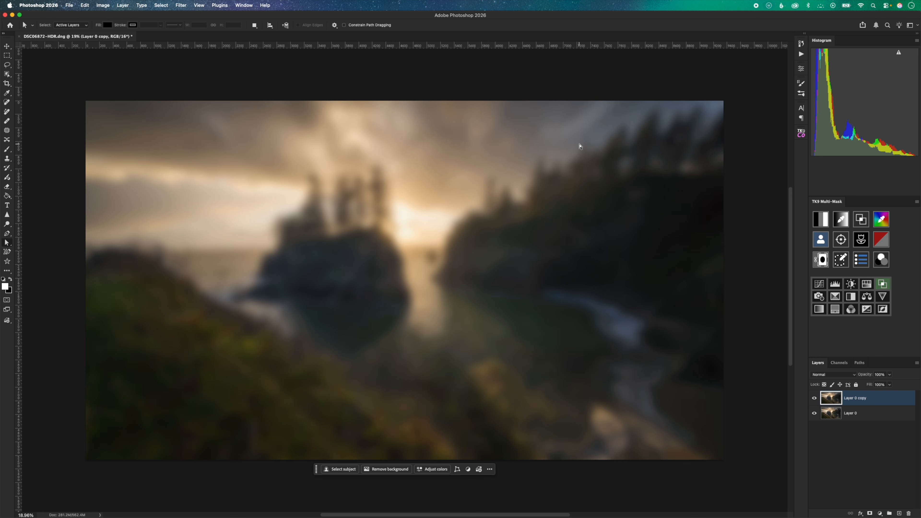
# Set the blurred layer's opacity to 50%, and undo both the opacity change and the blur.
pyautogui.click(880, 374)
pyautogui.write('50')
pyautogui.press('Return')
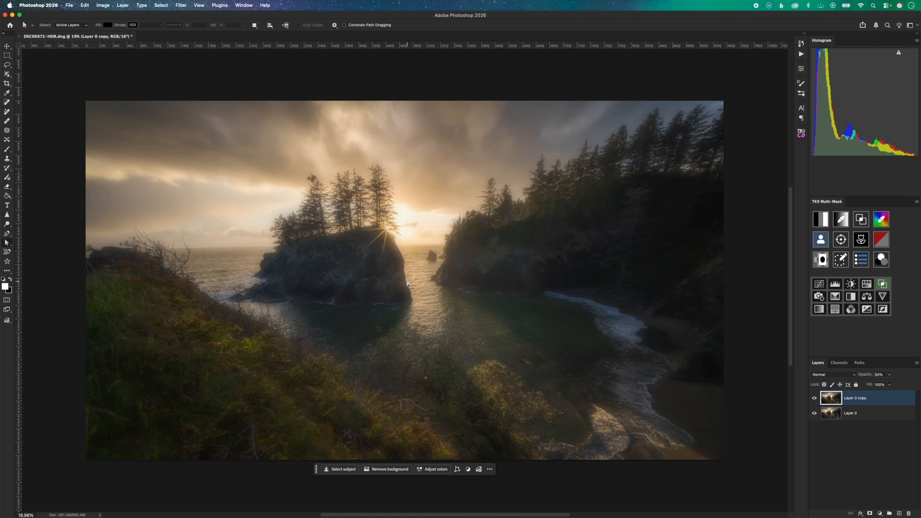
pyautogui.press('super+z')
pyautogui.press('super+z')
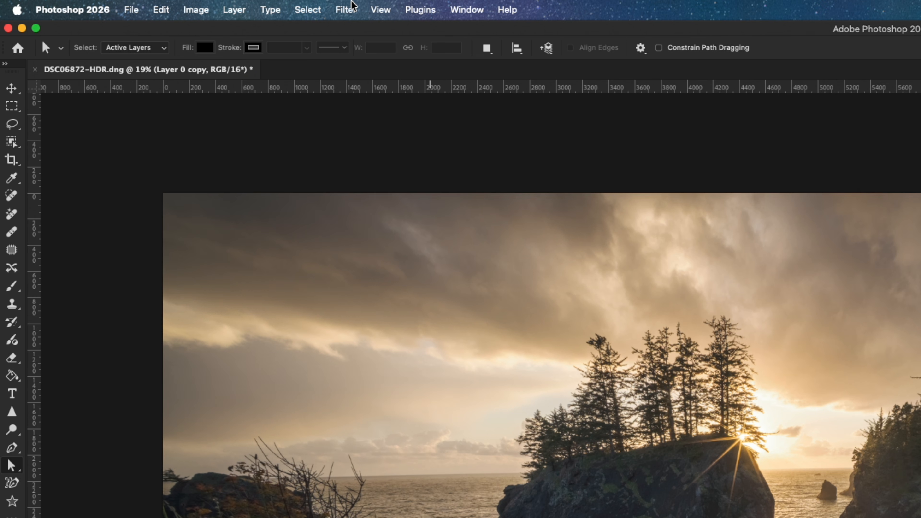
# Apply Levels to the layer copy, raising the black output level to 20 and the midtone input to 1.26.
pyautogui.click(103, 5)
pyautogui.moveTo(112, 29)
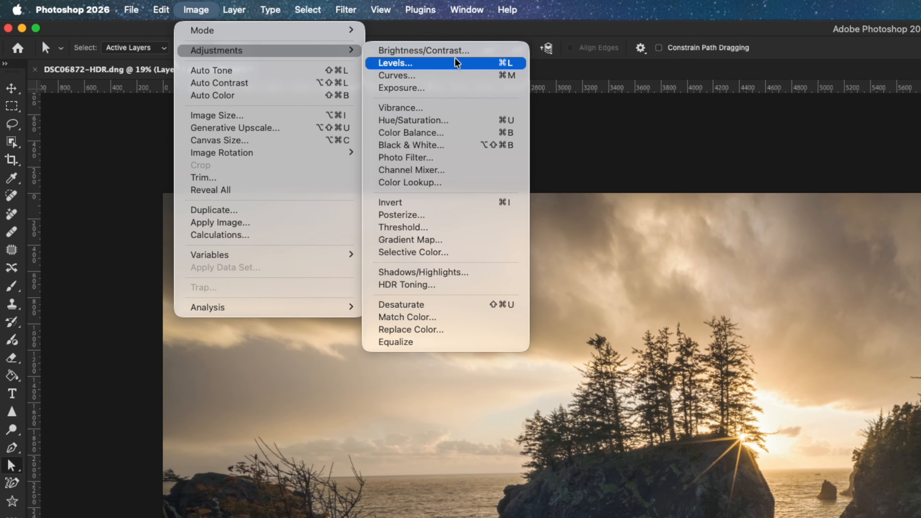
pyautogui.click(449, 64)
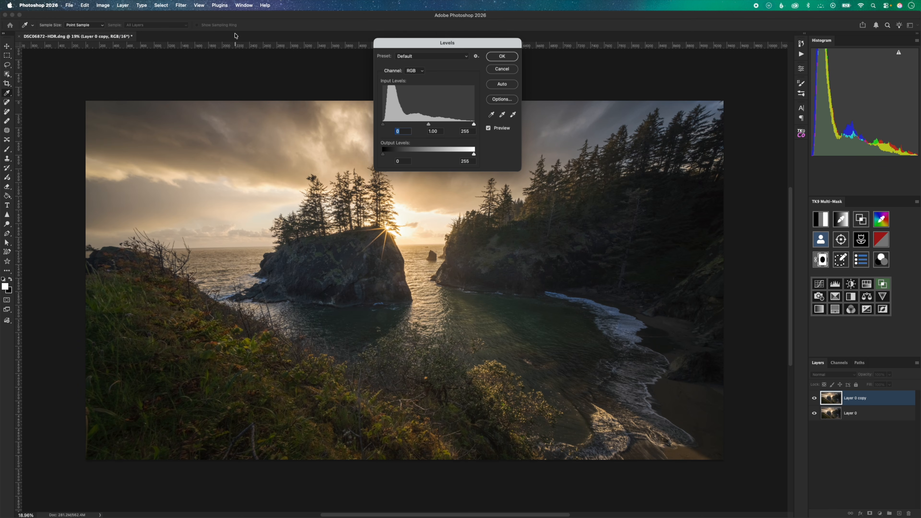
pyautogui.moveTo(392, 46); pyautogui.dragTo(557, 143)
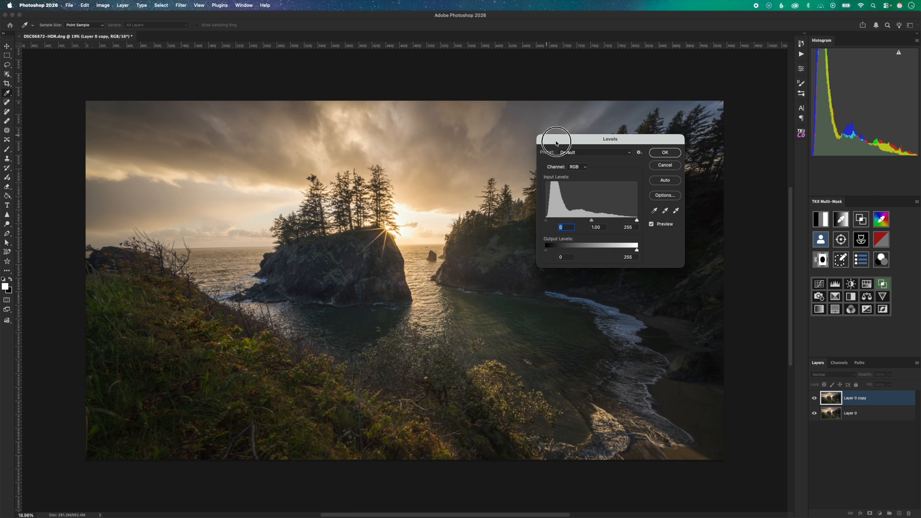
pyautogui.moveTo(546, 250); pyautogui.dragTo(553, 252)
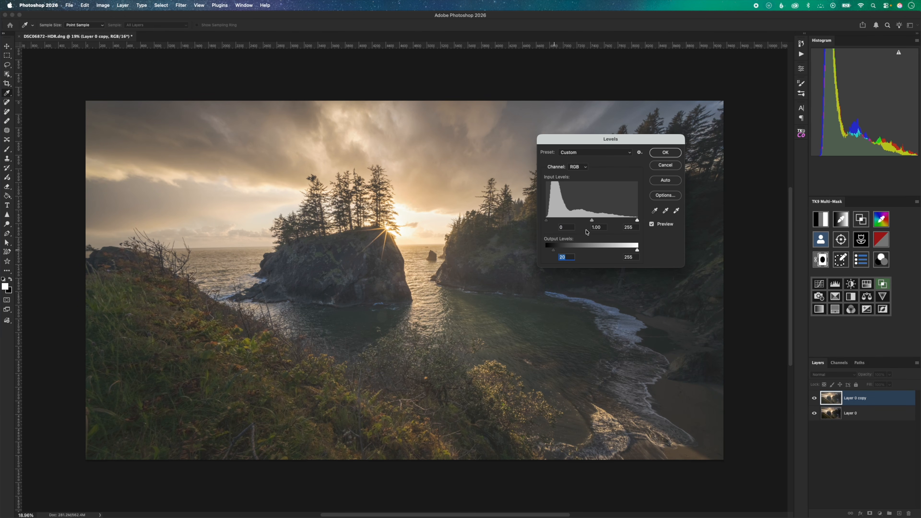
pyautogui.moveTo(591, 221); pyautogui.dragTo(584, 221)
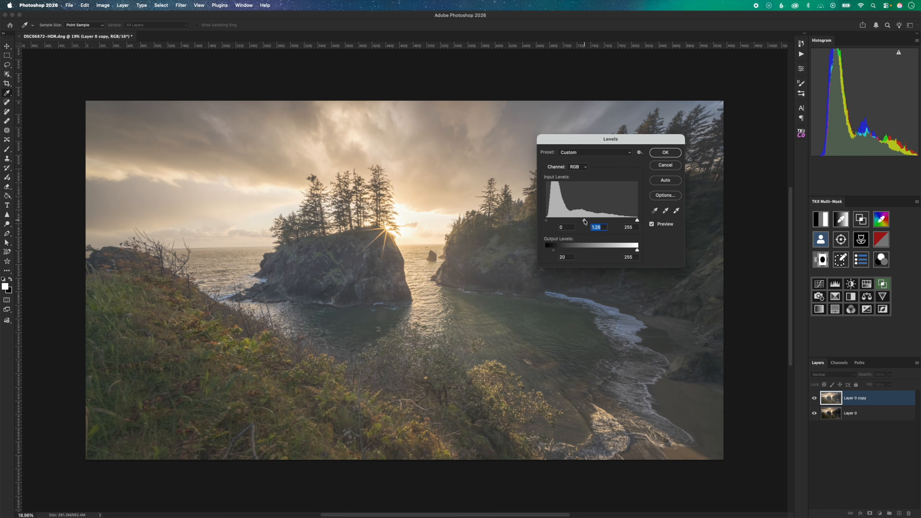
pyautogui.click(665, 153)
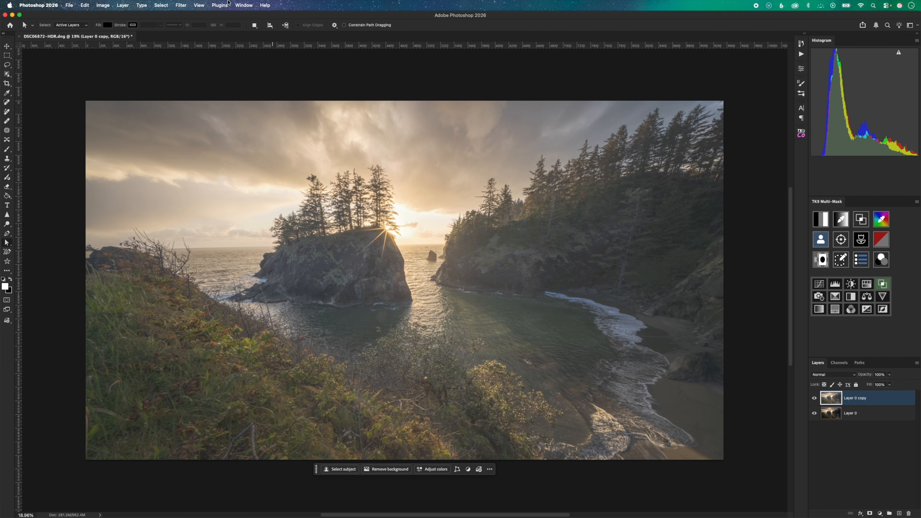
# Apply Hue/Saturation to the layer copy with the master saturation set to 30.
pyautogui.click(103, 5)
pyautogui.moveTo(145, 26)
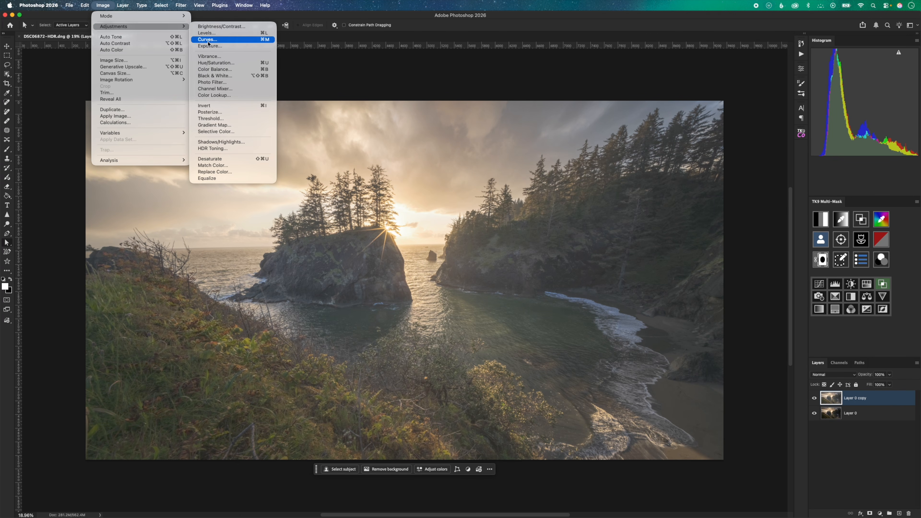
pyautogui.click(214, 65)
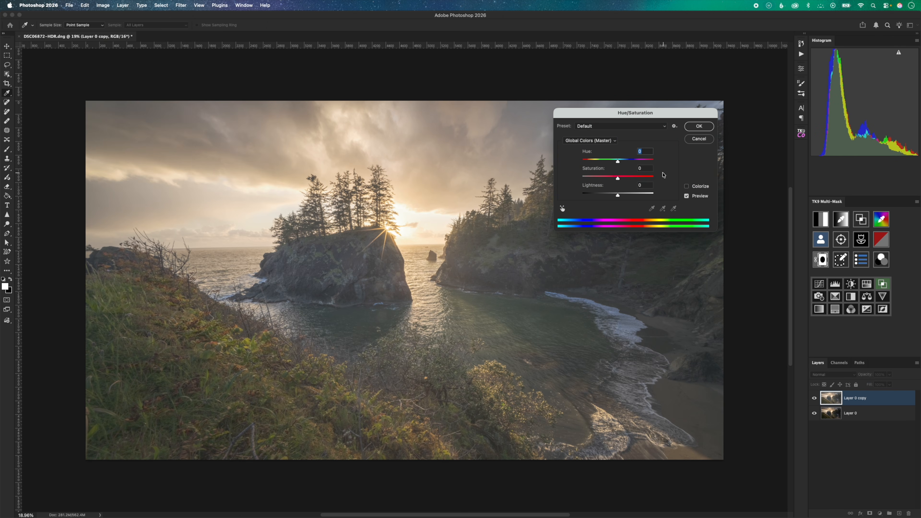
pyautogui.click(649, 168)
pyautogui.write('30')
pyautogui.press('Return')
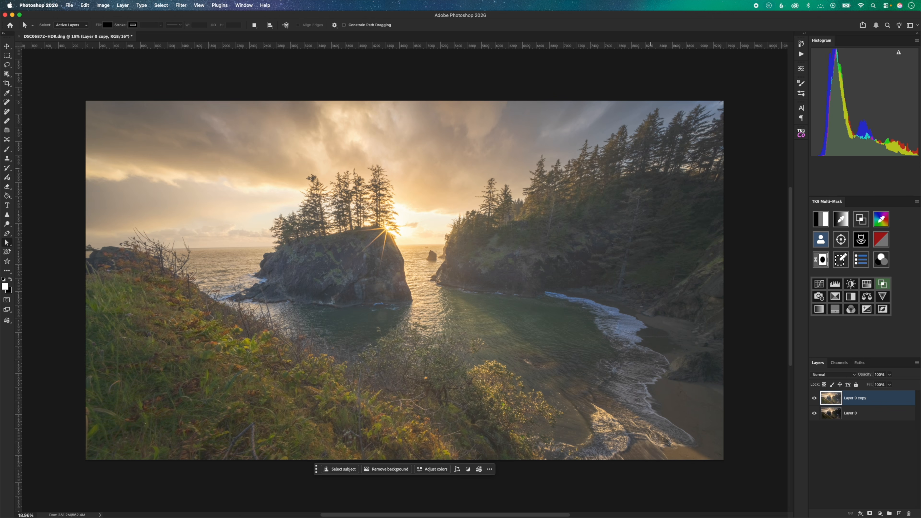
# Reapply the last-used Gaussian Blur to the layer copy and hide the layer with a black layer mask.
pyautogui.click(182, 5)
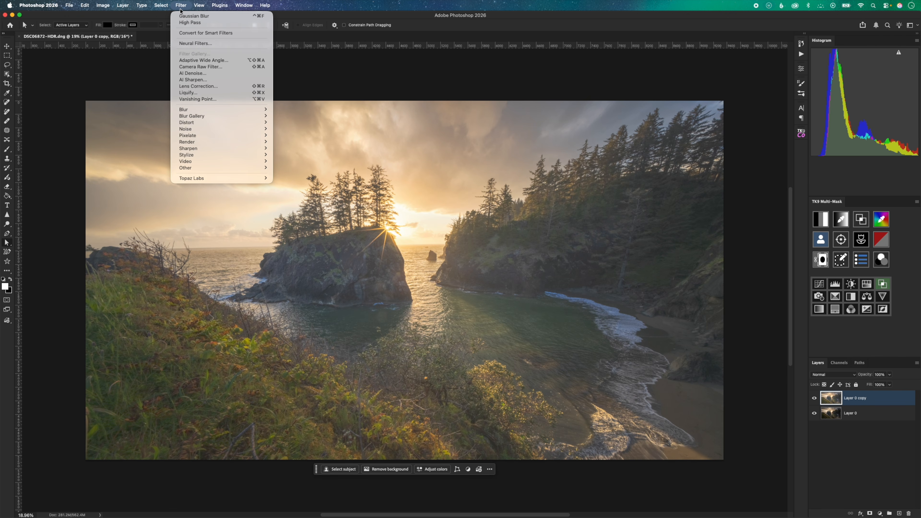
pyautogui.click(202, 16)
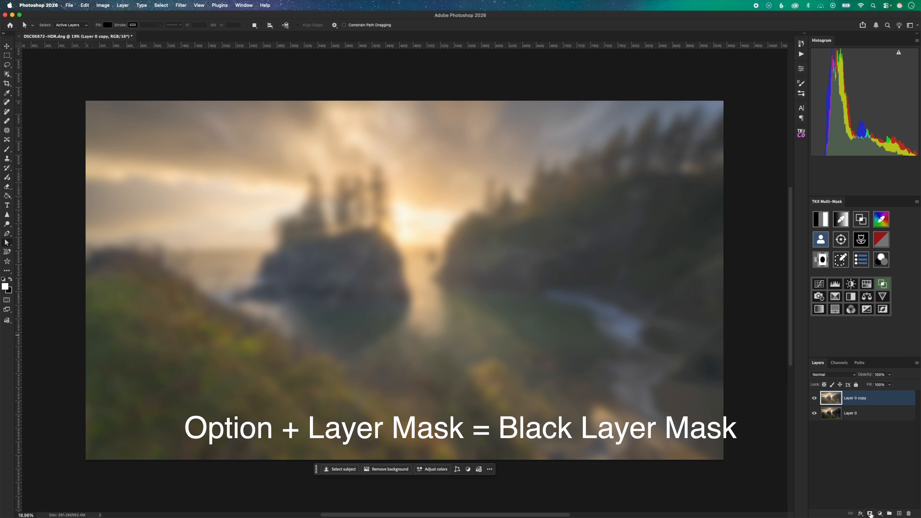
pyautogui.keyDown('alt'); pyautogui.click(870, 514); pyautogui.keyUp('alt')
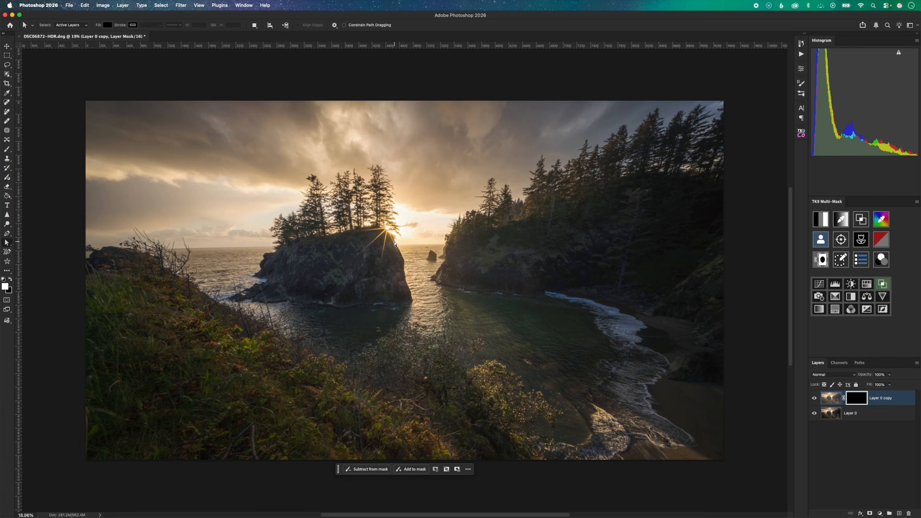
# Paint white on the mask with a soft round brush at 10% flow over the sky beside the sun and the adjacent headland.
pyautogui.press('b')
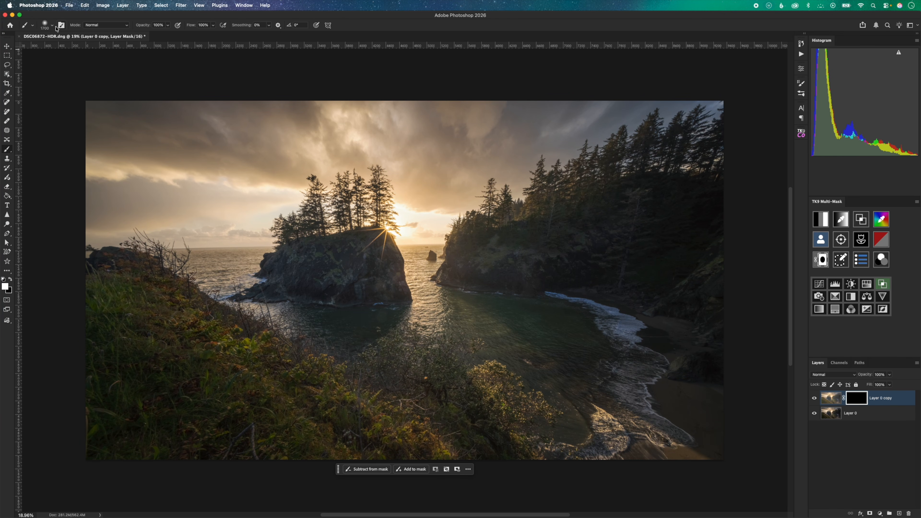
pyautogui.click(46, 25)
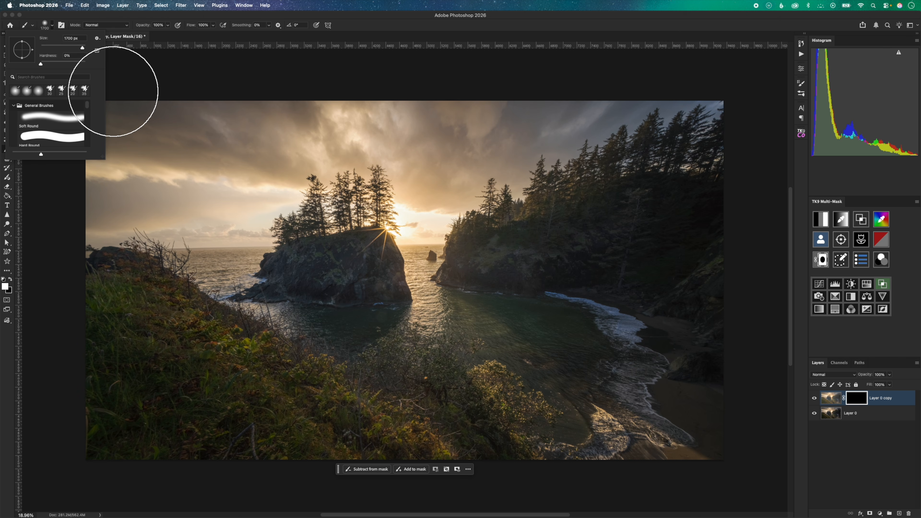
pyautogui.click(114, 92)
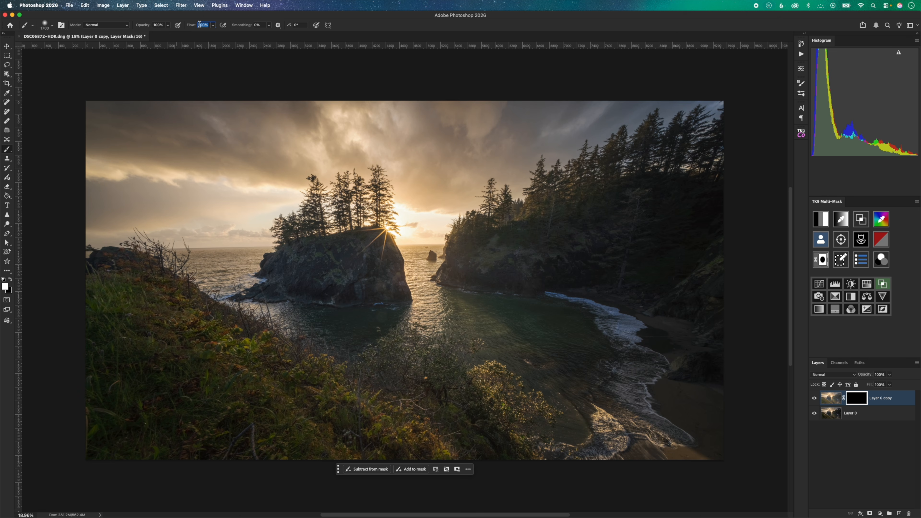
pyautogui.moveTo(504, 201); pyautogui.dragTo(434, 228)
pyautogui.press('[')
pyautogui.press('[')
pyautogui.press('[')
pyautogui.moveTo(398, 206); pyautogui.dragTo(427, 227)
pyautogui.moveTo(431, 263)
pyautogui.mouseDown()
pyautogui.moveTo(461, 220)
pyautogui.moveTo(486, 223)
pyautogui.moveTo(515, 260)
pyautogui.mouseUp()
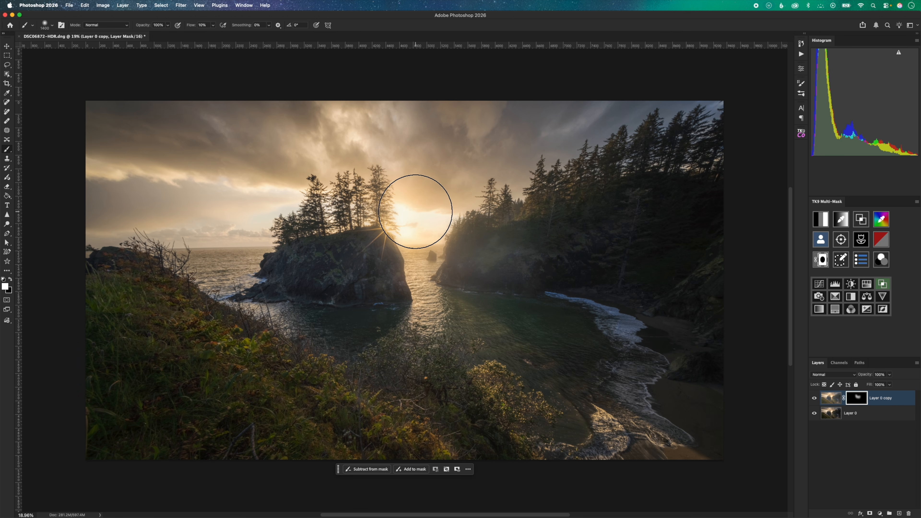
# Paint the glow into the mask with a smaller brush around the sunstar, the sea gap and the island's trees.
pyautogui.press('[')
pyautogui.press('[')
pyautogui.press('[')
pyautogui.press('[')
pyautogui.press('[')
pyautogui.press('[')
pyautogui.click(396, 229)
pyautogui.moveTo(395, 228); pyautogui.dragTo(391, 225)
pyautogui.moveTo(396, 191)
pyautogui.mouseDown()
pyautogui.moveTo(391, 172)
pyautogui.moveTo(416, 261)
pyautogui.moveTo(449, 223)
pyautogui.moveTo(466, 221)
pyautogui.moveTo(463, 258)
pyautogui.moveTo(482, 289)
pyautogui.mouseUp()
pyautogui.moveTo(254, 242)
pyautogui.mouseDown()
pyautogui.moveTo(173, 248)
pyautogui.moveTo(287, 238)
pyautogui.moveTo(268, 242)
pyautogui.moveTo(281, 181)
pyautogui.moveTo(169, 167)
pyautogui.moveTo(296, 183)
pyautogui.moveTo(220, 178)
pyautogui.moveTo(315, 181)
pyautogui.moveTo(383, 157)
pyautogui.moveTo(434, 188)
pyautogui.moveTo(406, 205)
pyautogui.moveTo(487, 196)
pyautogui.moveTo(499, 174)
pyautogui.moveTo(393, 148)
pyautogui.moveTo(344, 148)
pyautogui.mouseUp()
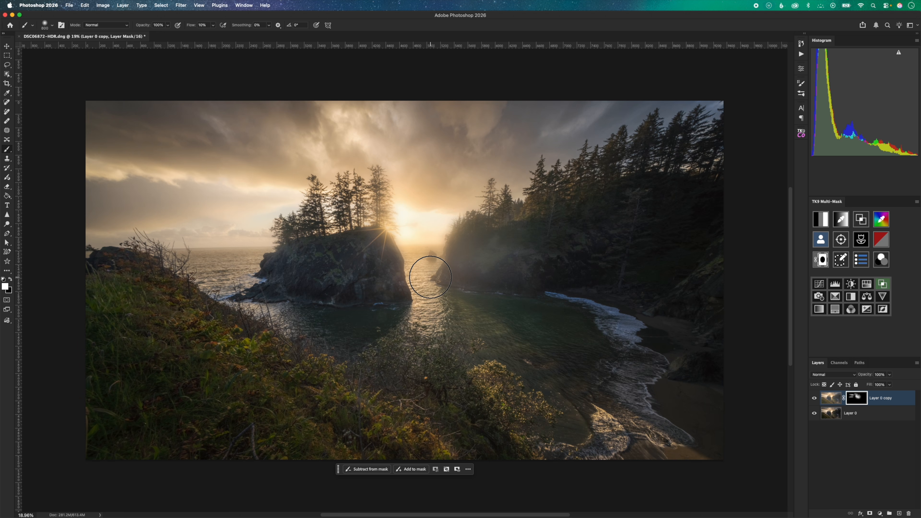
# Enlarge the brush and paint more glow from the sunstar down over the island's sunlit edge and the water.
pyautogui.press(']')
pyautogui.press(']')
pyautogui.press(']')
pyautogui.moveTo(389, 232); pyautogui.dragTo(409, 273)
# Lower the opacity of the masked glow layer.
pyautogui.moveTo(869, 377)
pyautogui.mouseDown()
pyautogui.moveTo(820, 376)
pyautogui.moveTo(832, 375)
pyautogui.mouseUp()
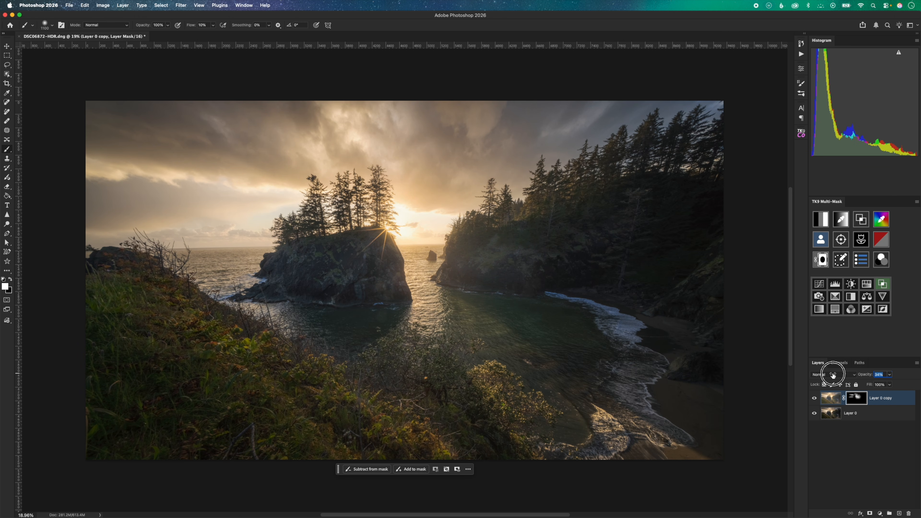
pyautogui.scroll(2, 561, 247)
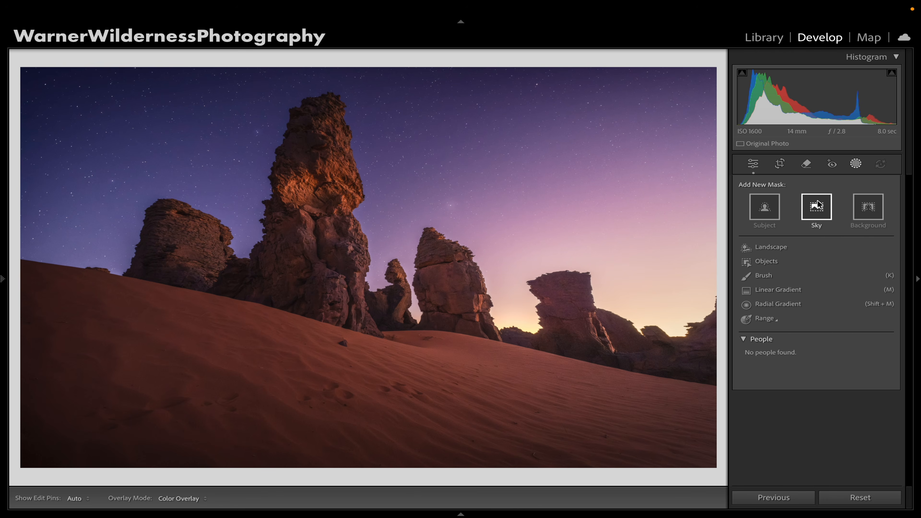
pyautogui.click(818, 205)
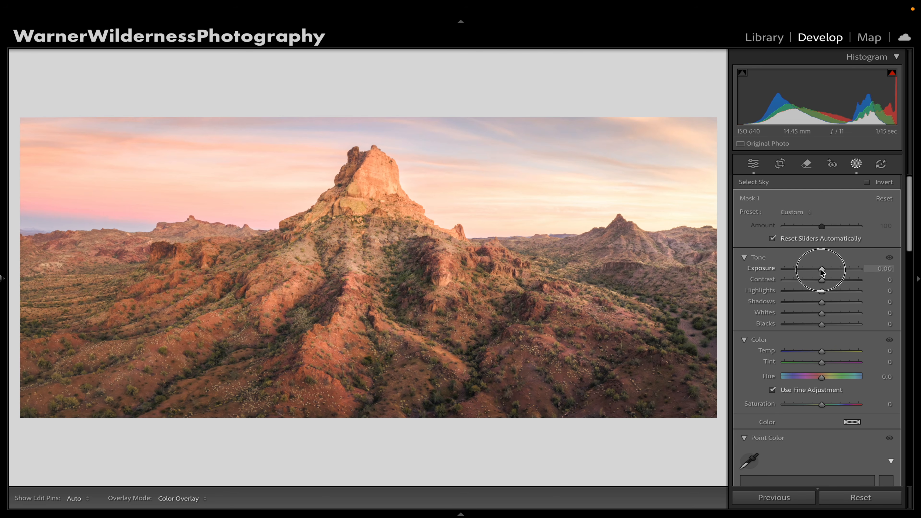
pyautogui.moveTo(821, 272); pyautogui.dragTo(807, 274)
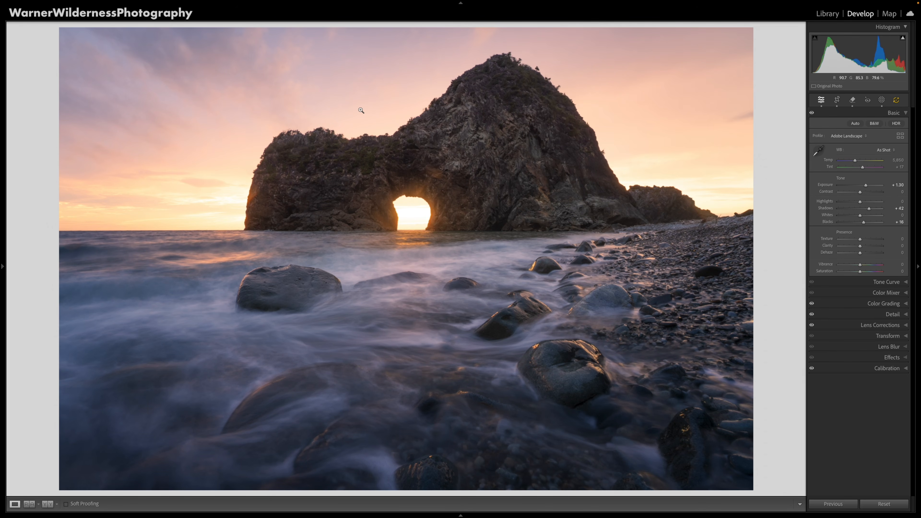
# In Lightroom Classic, create a sky mask on the sea arch photo and lower its exposure to -1.08.
pyautogui.click(882, 100)
pyautogui.click(758, 36)
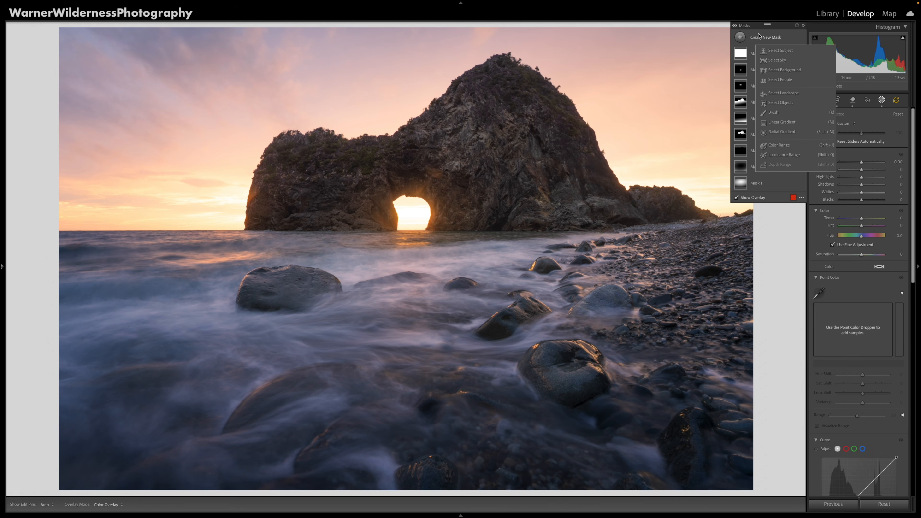
pyautogui.click(783, 61)
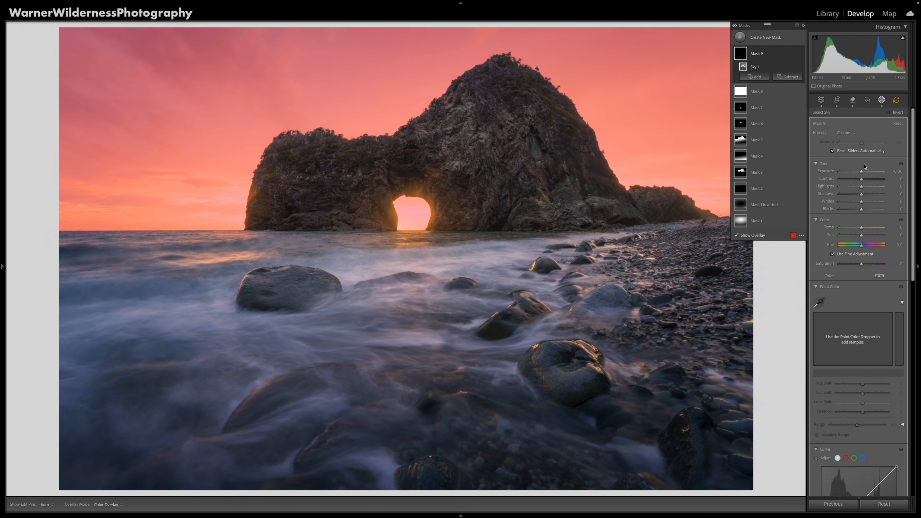
pyautogui.moveTo(860, 174); pyautogui.dragTo(854, 175)
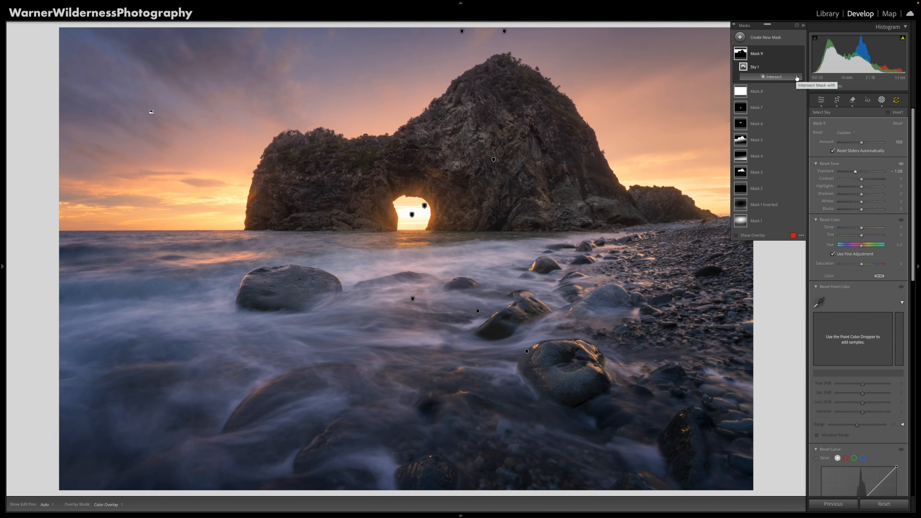
# Intersect the sky mask with a vertical linear gradient running from the photo's top edge to just below the horizon.
pyautogui.click(796, 77)
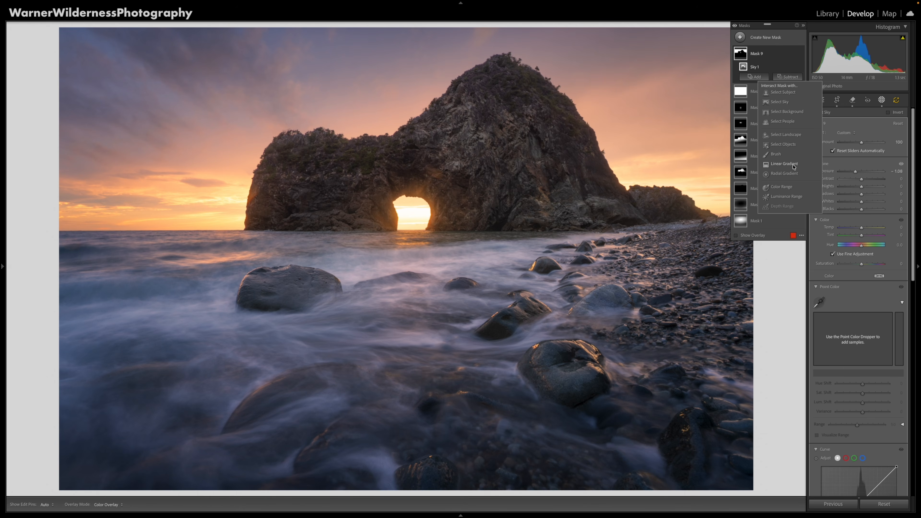
pyautogui.click(784, 164)
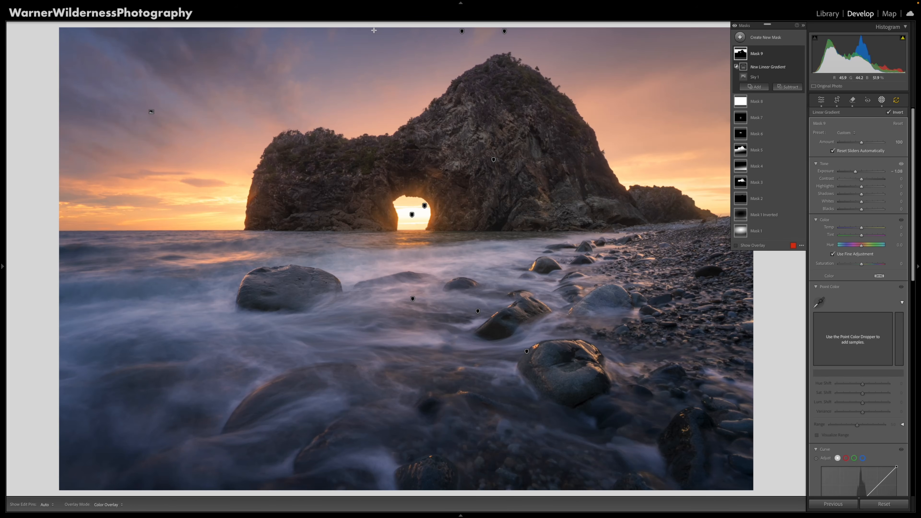
pyautogui.moveTo(373, 31); pyautogui.dragTo(374, 253)
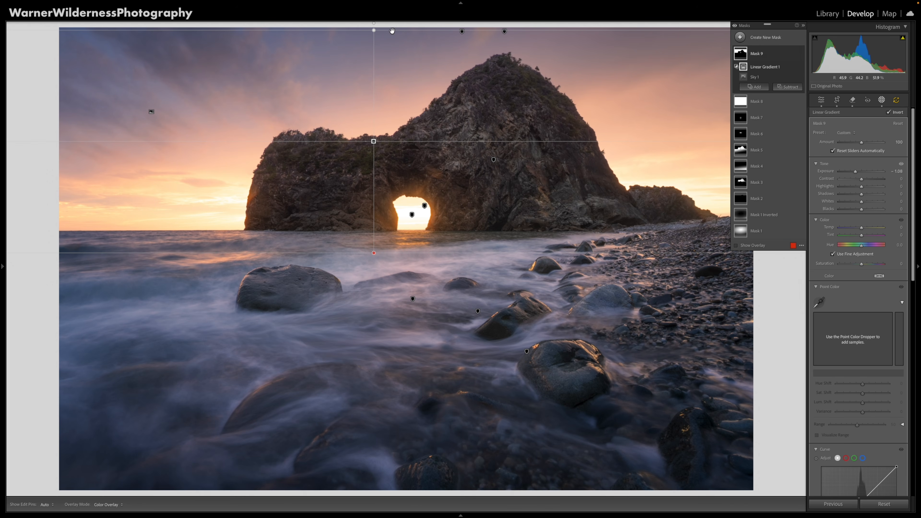
# Stretch the gradient above the photo and raise it to end at the horizon, comparing the sky with the mask off and on.
pyautogui.moveTo(374, 30); pyautogui.dragTo(376, 3)
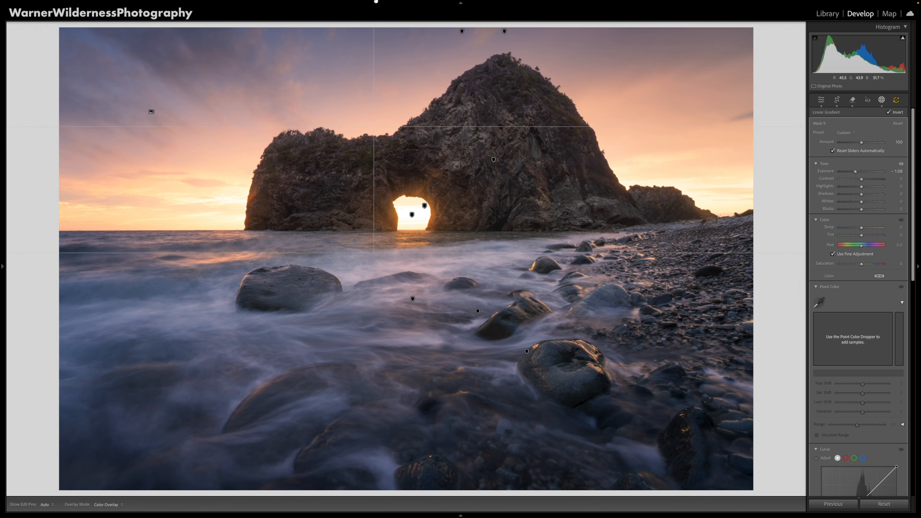
pyautogui.moveTo(374, 126); pyautogui.dragTo(390, 102)
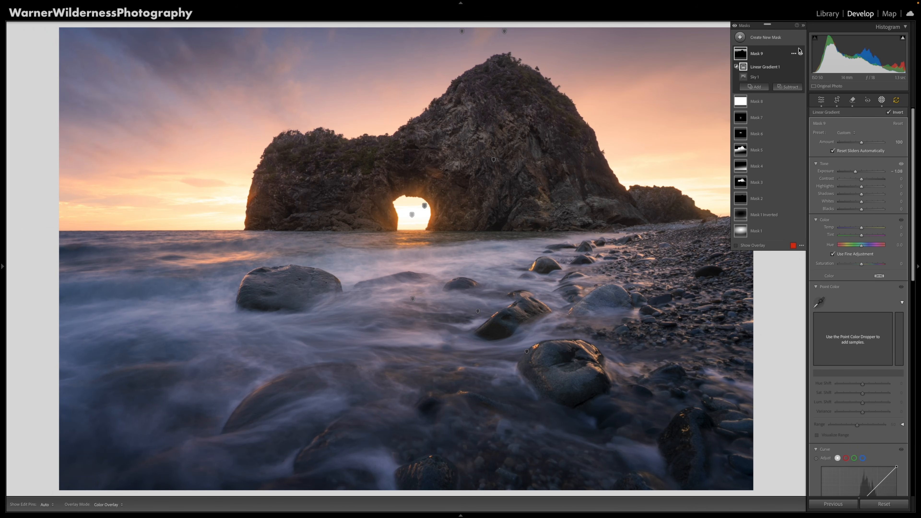
pyautogui.click(802, 54)
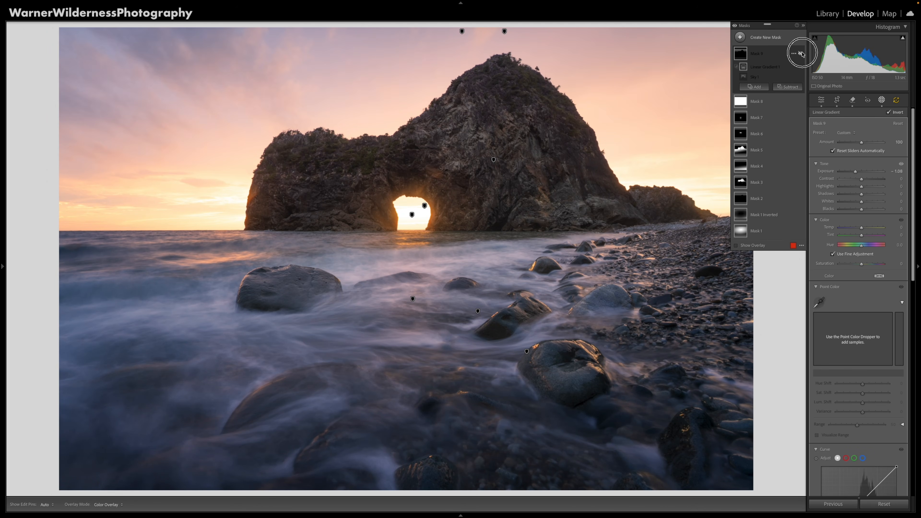
pyautogui.click(802, 54)
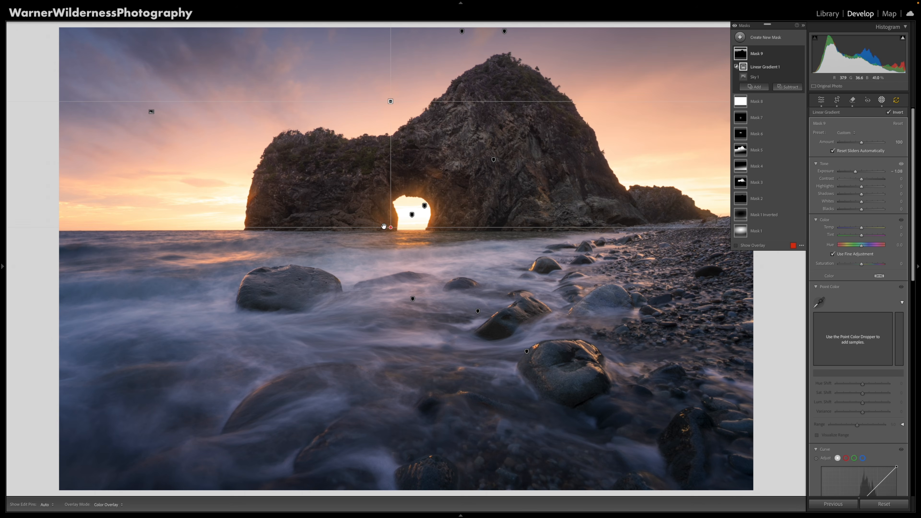
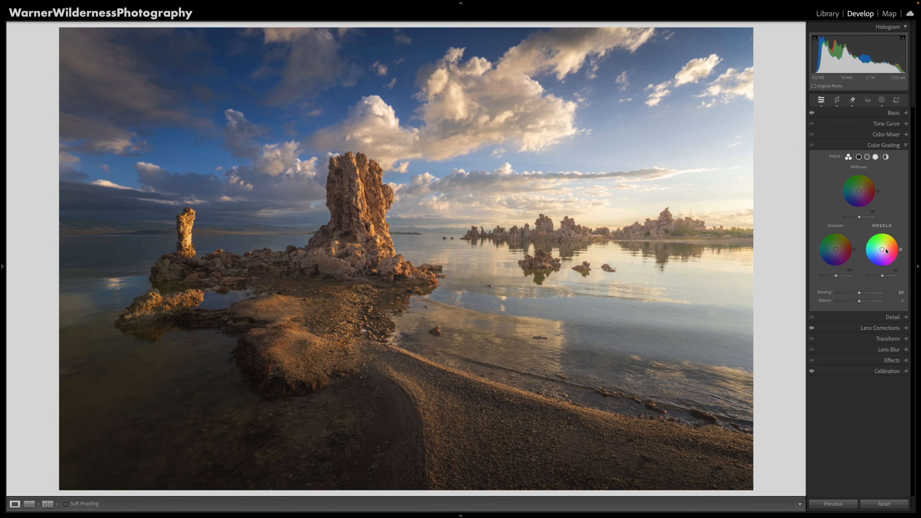
# Tint the highlights warm orange with Color Grading, and try a teal shadow tint of hue 203 and saturation 27 before resetting the shadows.
pyautogui.moveTo(885, 247); pyautogui.dragTo(885, 247)
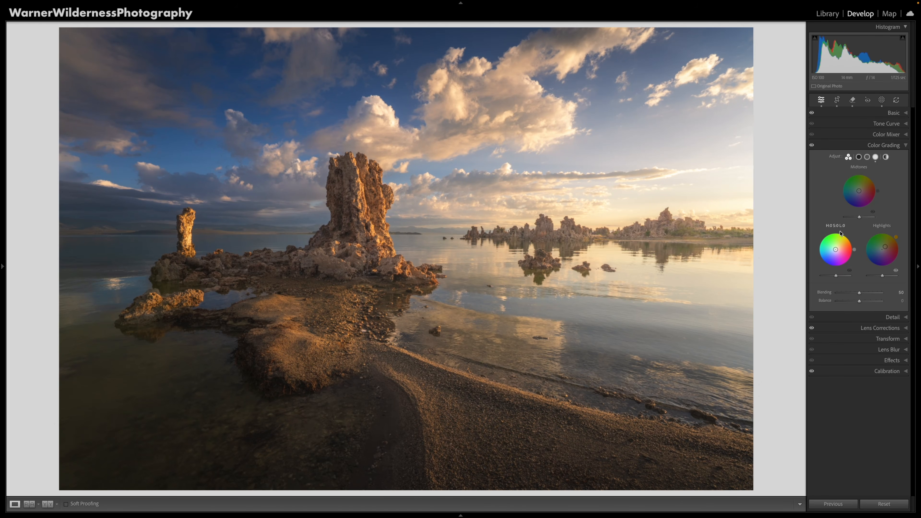
pyautogui.moveTo(832, 247); pyautogui.dragTo(832, 252)
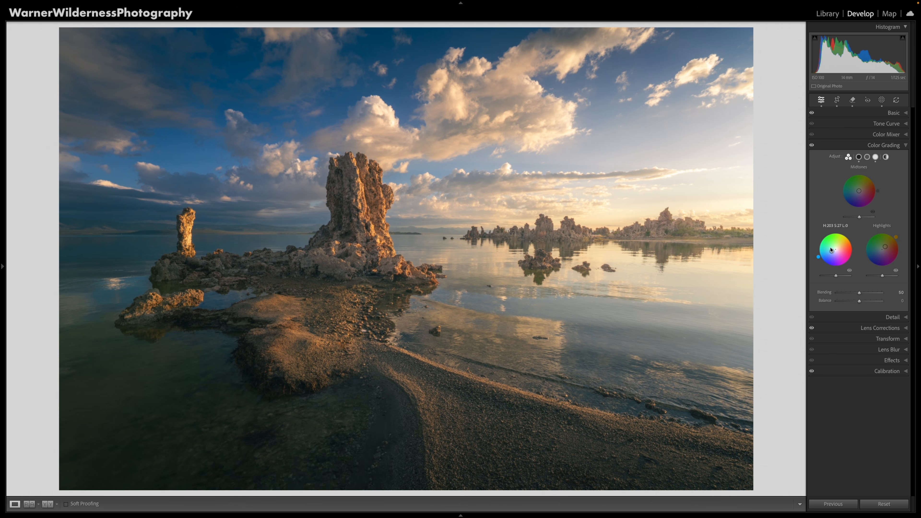
pyautogui.doubleClick(832, 227)
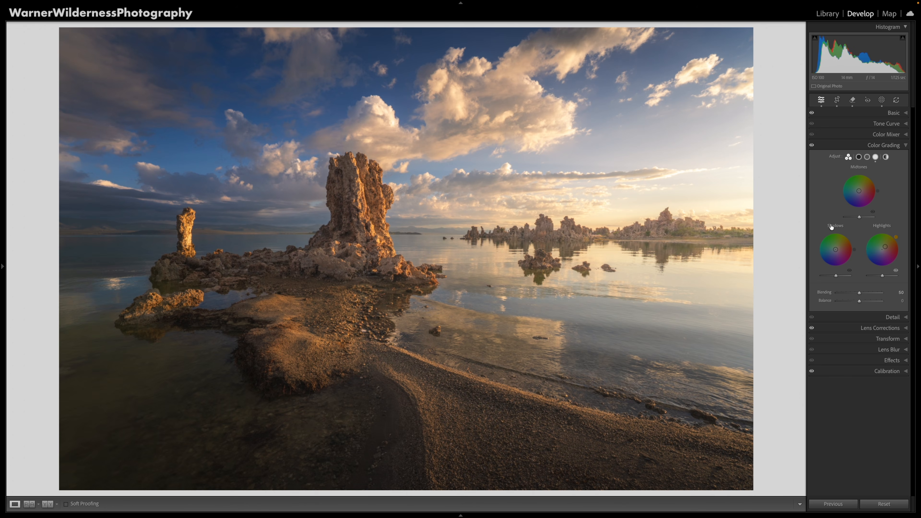
# Create a luminance range mask limited to the dark tones, with the upper end of the range set to 22/100.
pyautogui.click(882, 103)
pyautogui.click(739, 38)
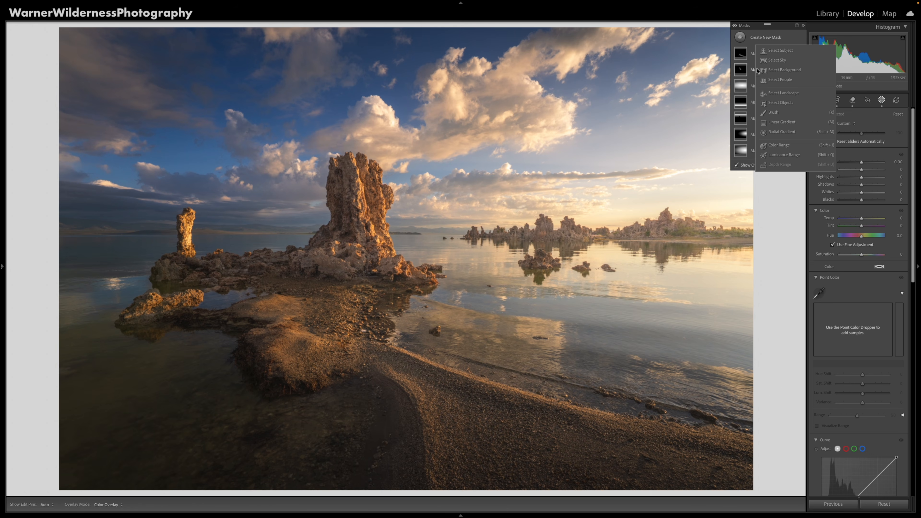
pyautogui.click(782, 156)
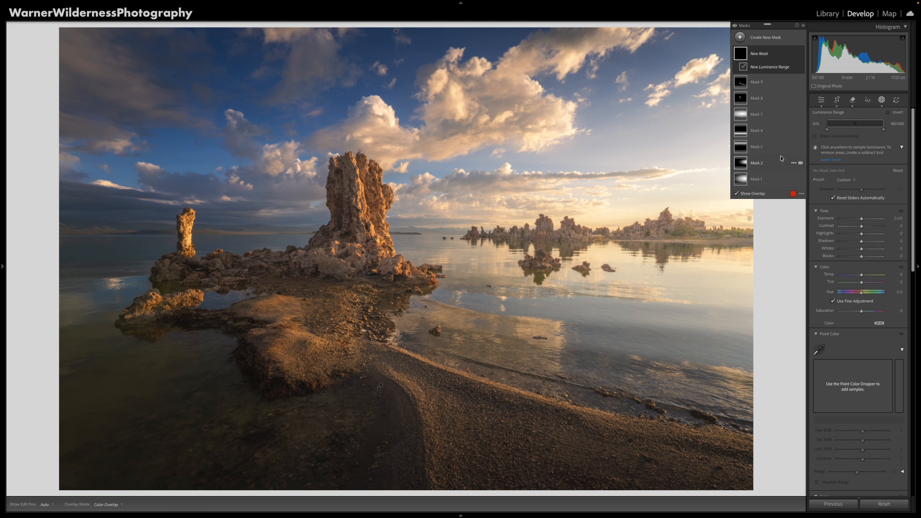
pyautogui.moveTo(884, 124)
pyautogui.mouseDown()
pyautogui.moveTo(827, 127)
pyautogui.moveTo(886, 130)
pyautogui.mouseUp()
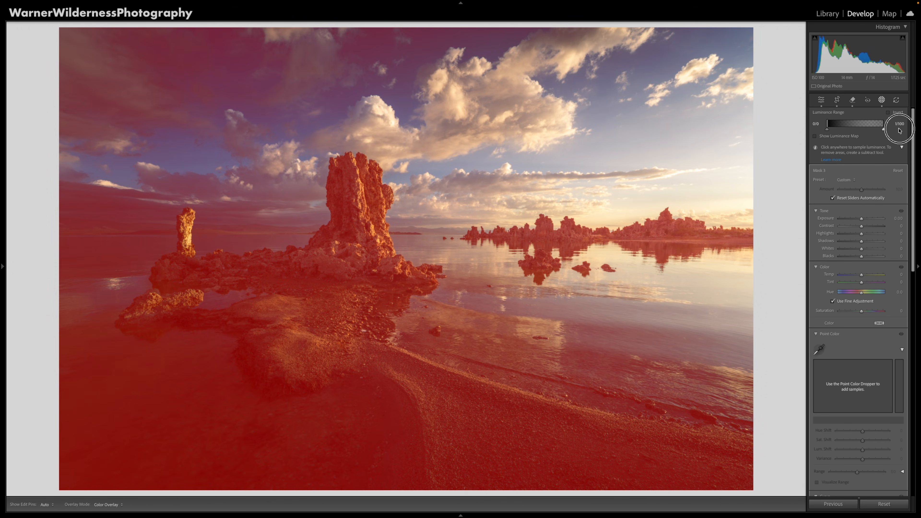
pyautogui.moveTo(827, 125); pyautogui.dragTo(840, 124)
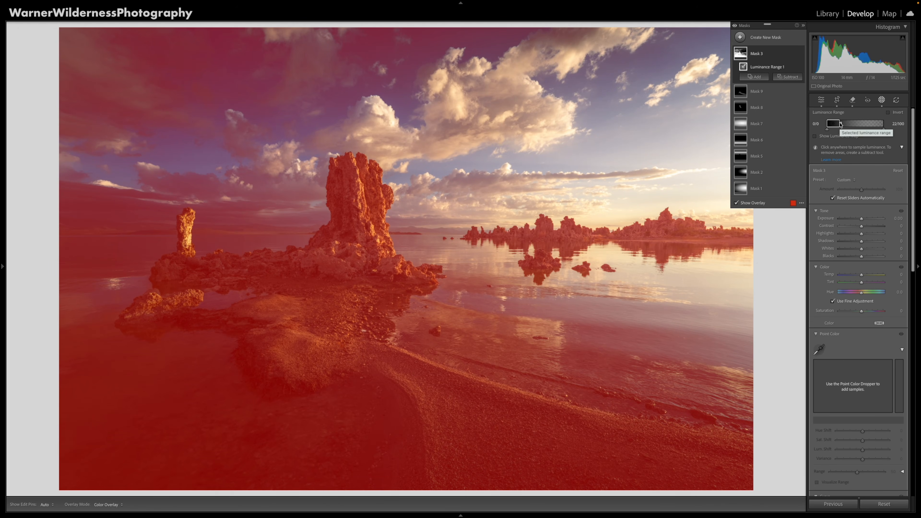
# Cool the masked shadows with Temp -12 and Tint 6, and compare the photo with the mask off and on.
pyautogui.click(862, 276)
pyautogui.moveTo(862, 276); pyautogui.dragTo(860, 276)
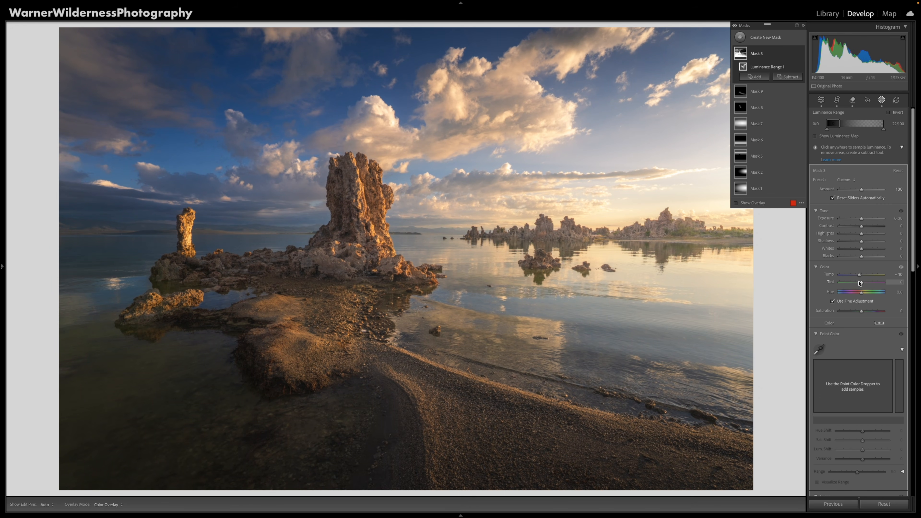
pyautogui.moveTo(862, 284); pyautogui.dragTo(858, 276)
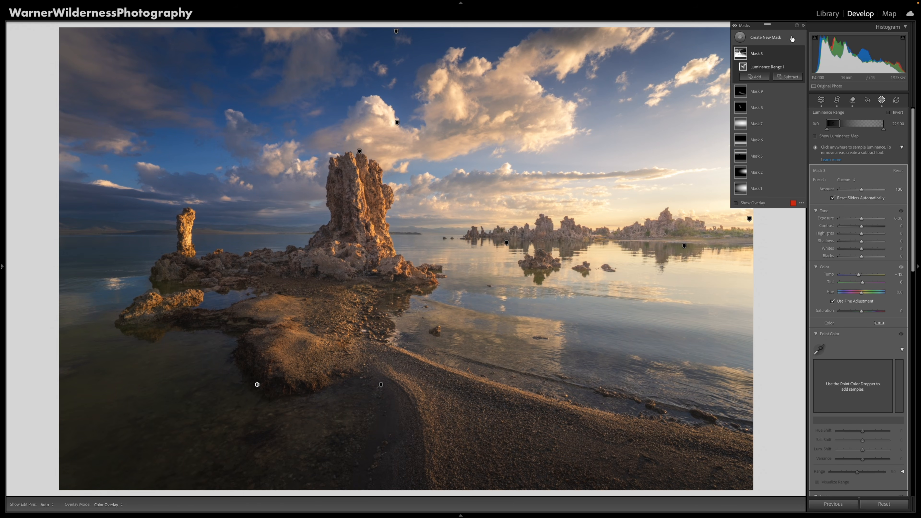
pyautogui.click(801, 54)
pyautogui.click(802, 54)
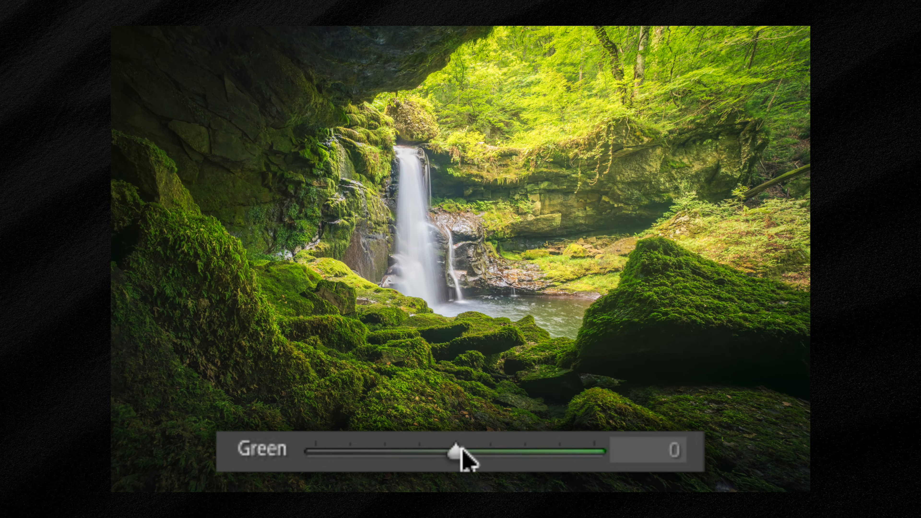
pyautogui.moveTo(462, 449); pyautogui.dragTo(319, 460)
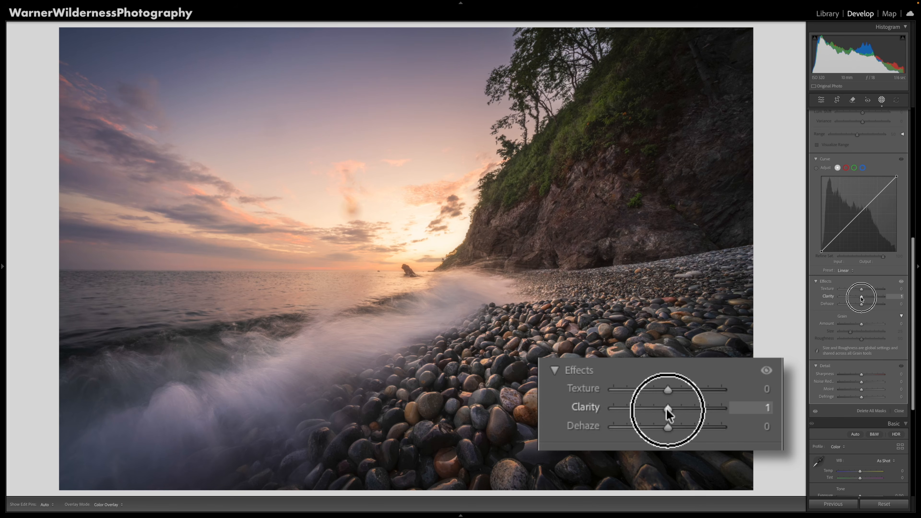
pyautogui.moveTo(861, 296); pyautogui.dragTo(891, 298)
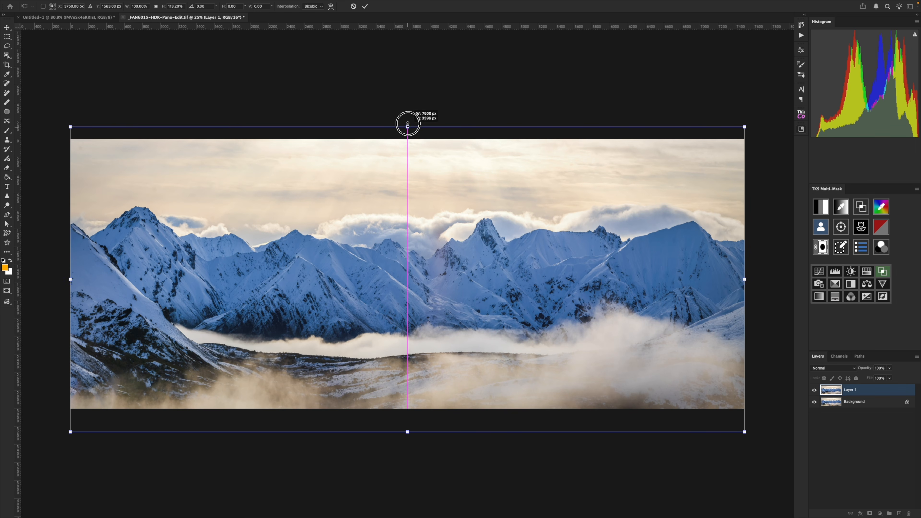
pyautogui.moveTo(407, 123); pyautogui.dragTo(407, 66)
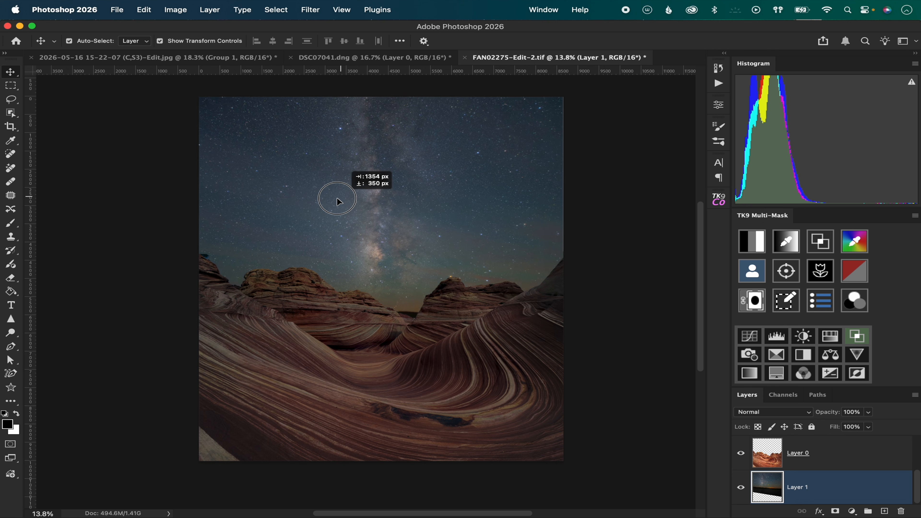
pyautogui.moveTo(337, 198); pyautogui.dragTo(353, 225)
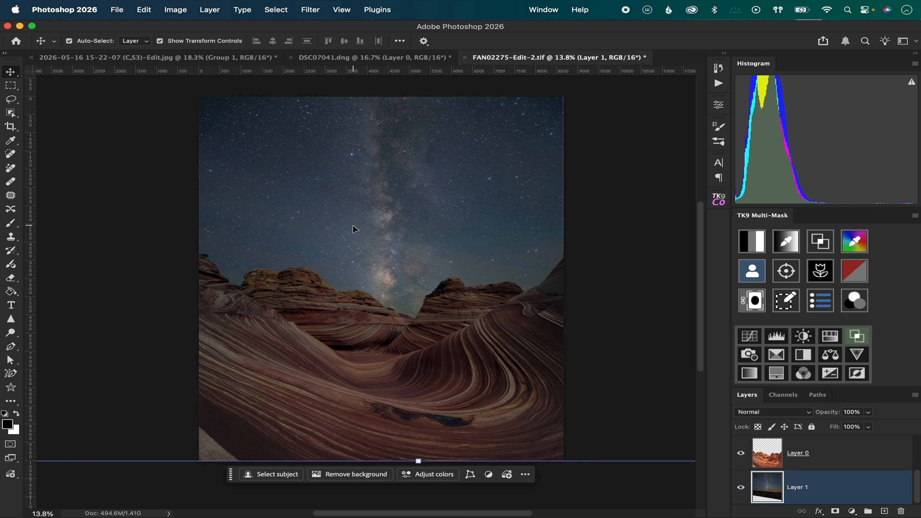